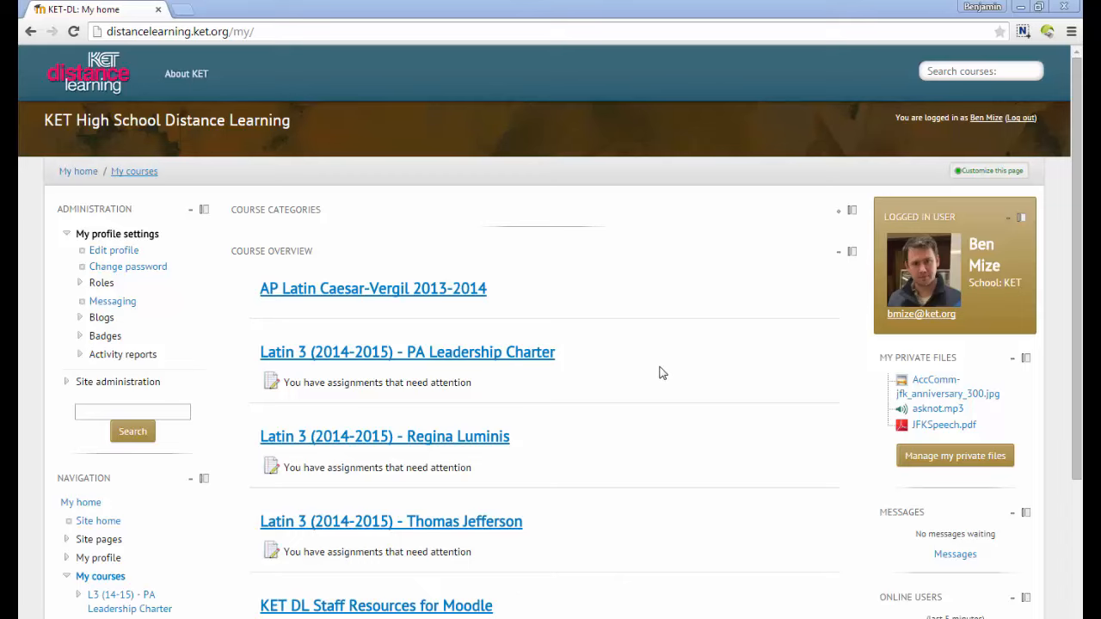
# Open the site's full list of course categories and enter the German category.
pyautogui.moveTo(1078, 105); pyautogui.dragTo(1080, 268)
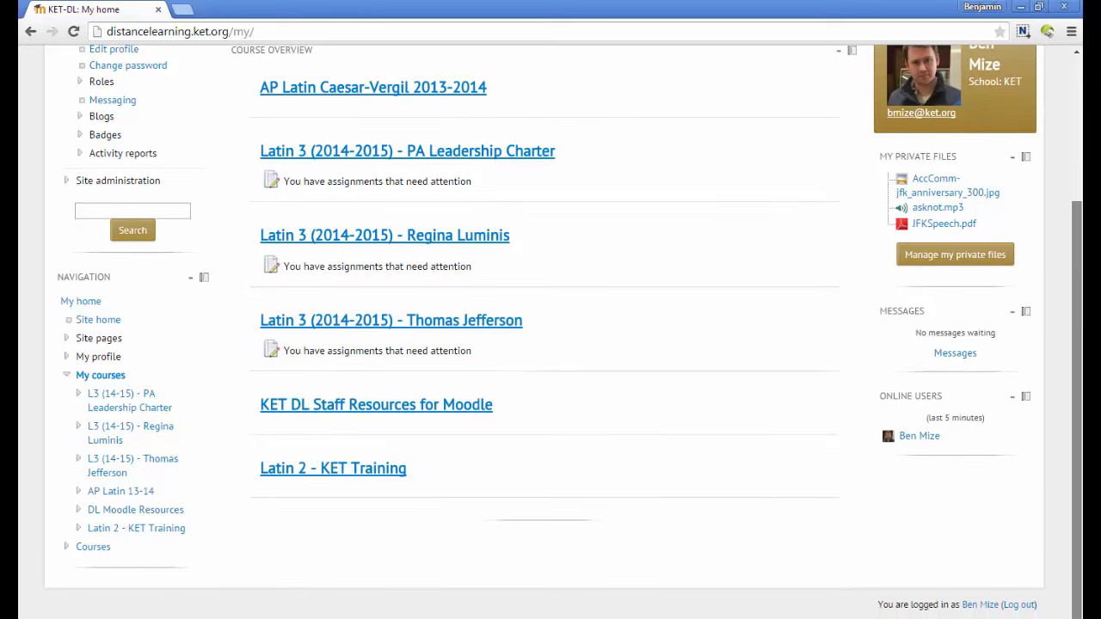
pyautogui.click(91, 551)
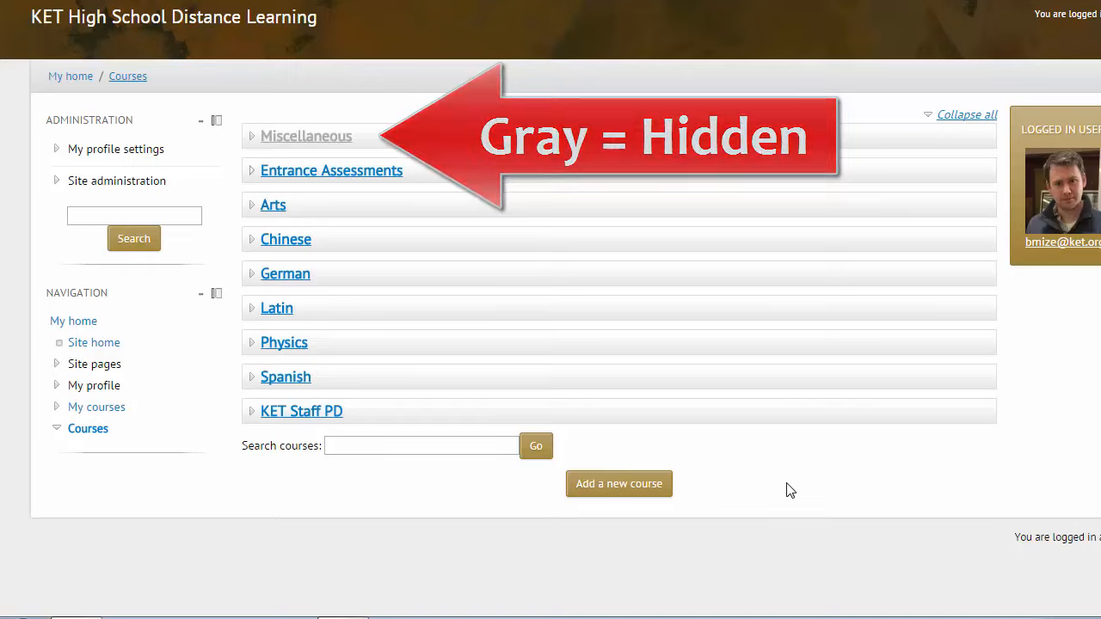
pyautogui.click(251, 275)
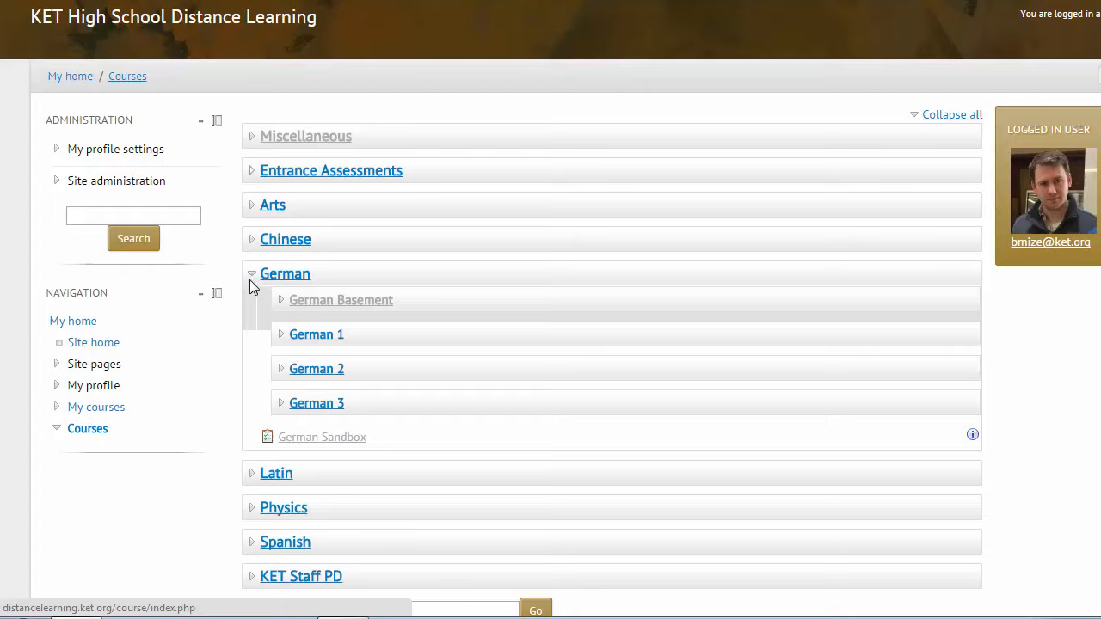
pyautogui.click(276, 275)
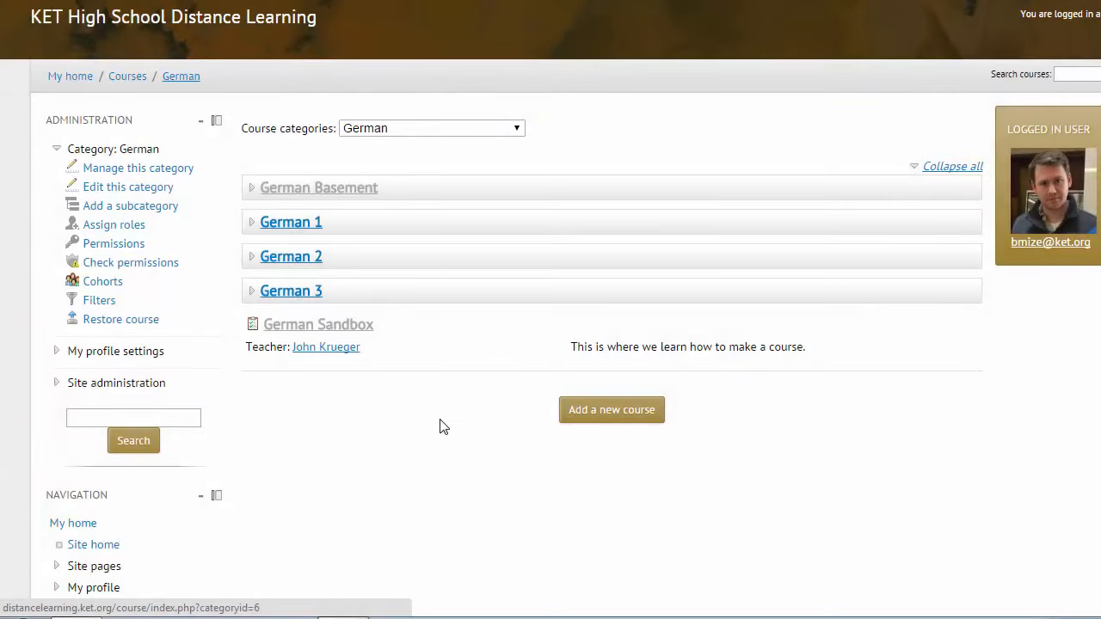
# Look through the courses in the German 2 subcategory and return to the German category.
pyautogui.click(288, 258)
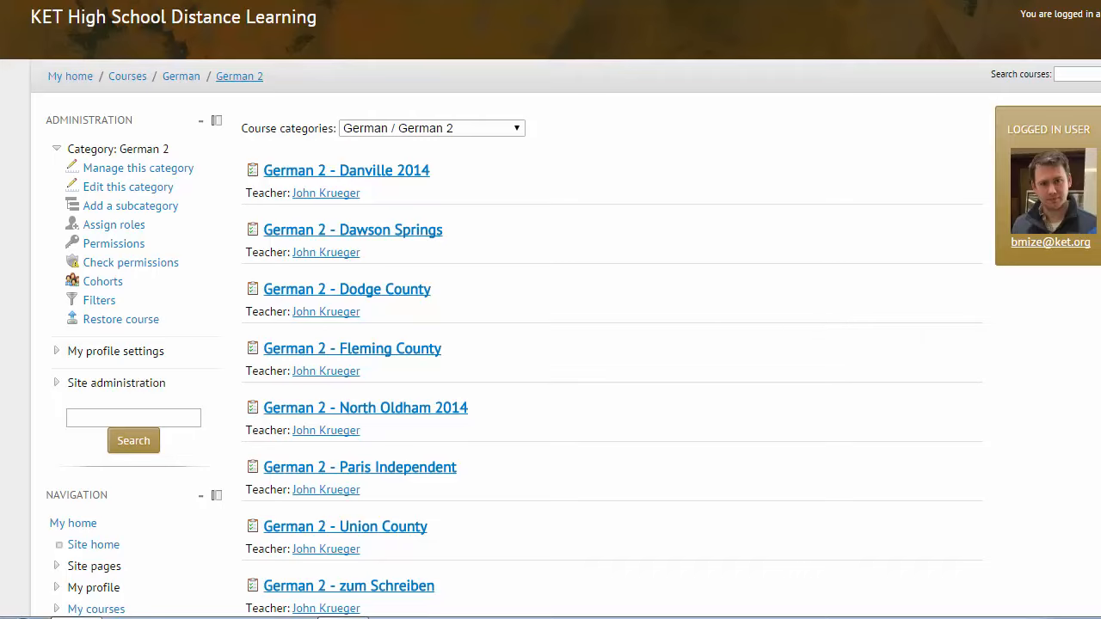
pyautogui.scroll(-3, 551, 344)
pyautogui.scroll(3, 550, 310)
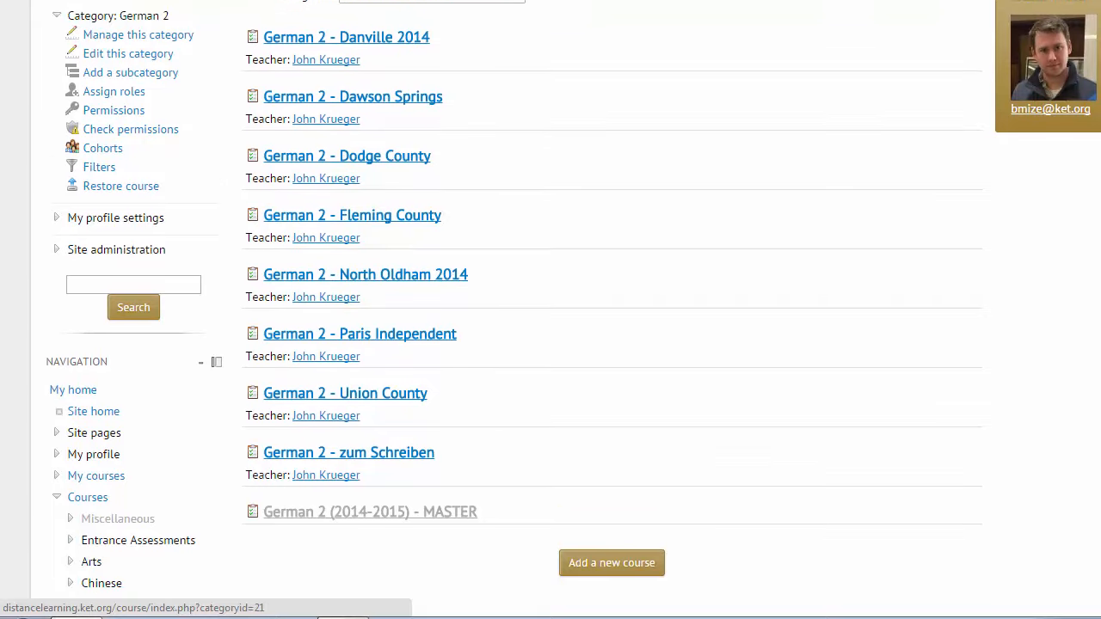
pyautogui.scroll(1, 550, 309)
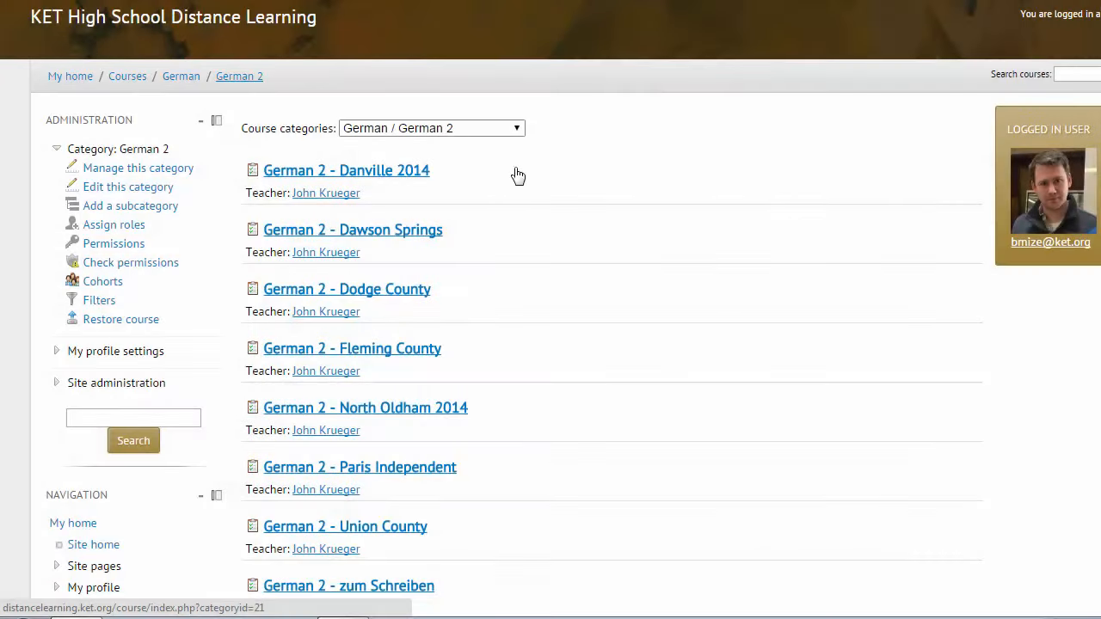
pyautogui.click(178, 79)
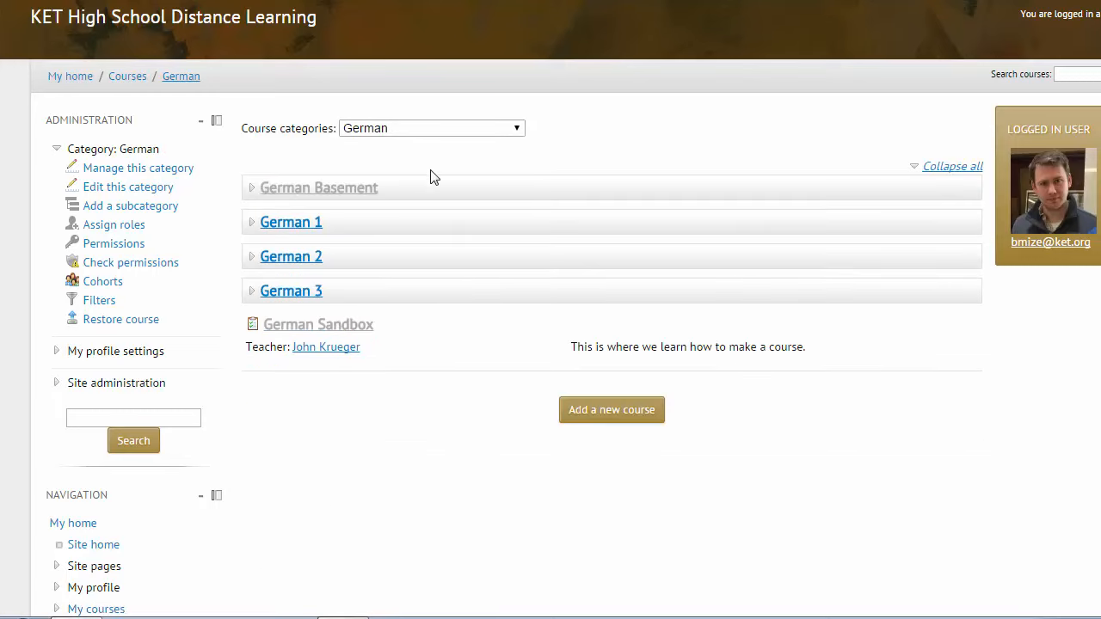
# Look through the available course categories and switch the listing to Spanish / Spanish 2.
pyautogui.click(519, 129)
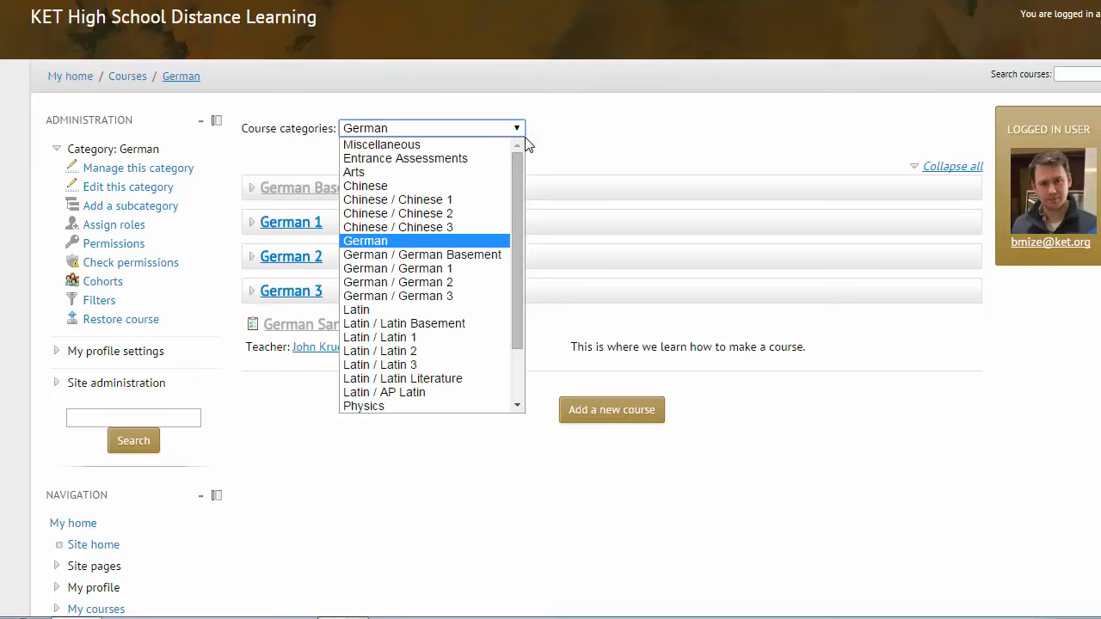
pyautogui.moveTo(518, 176); pyautogui.dragTo(517, 254)
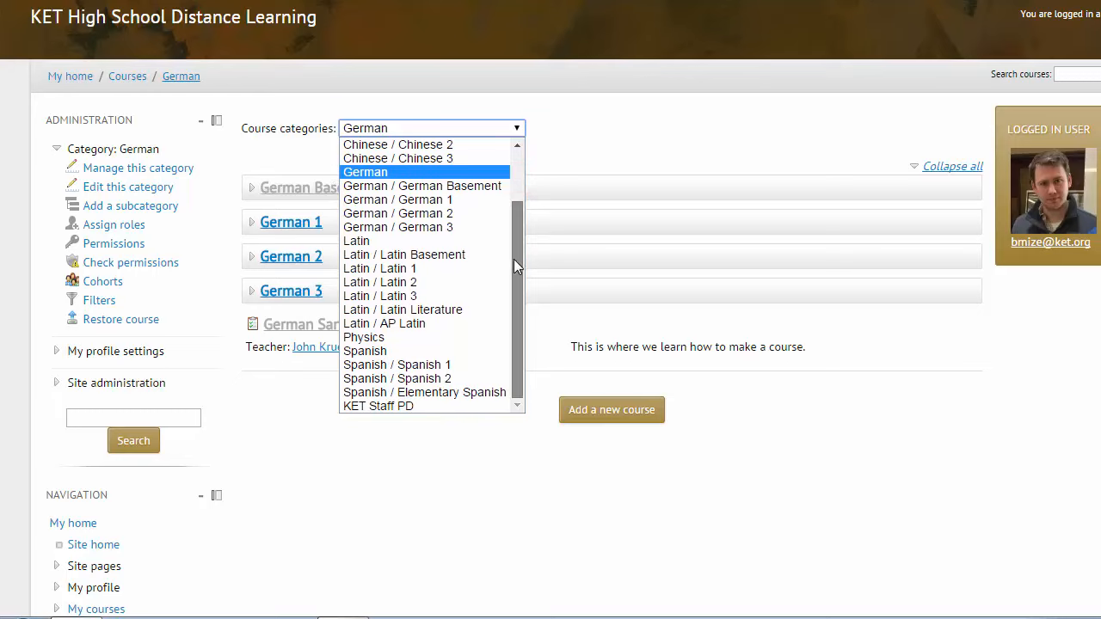
pyautogui.moveTo(516, 259); pyautogui.dragTo(522, 172)
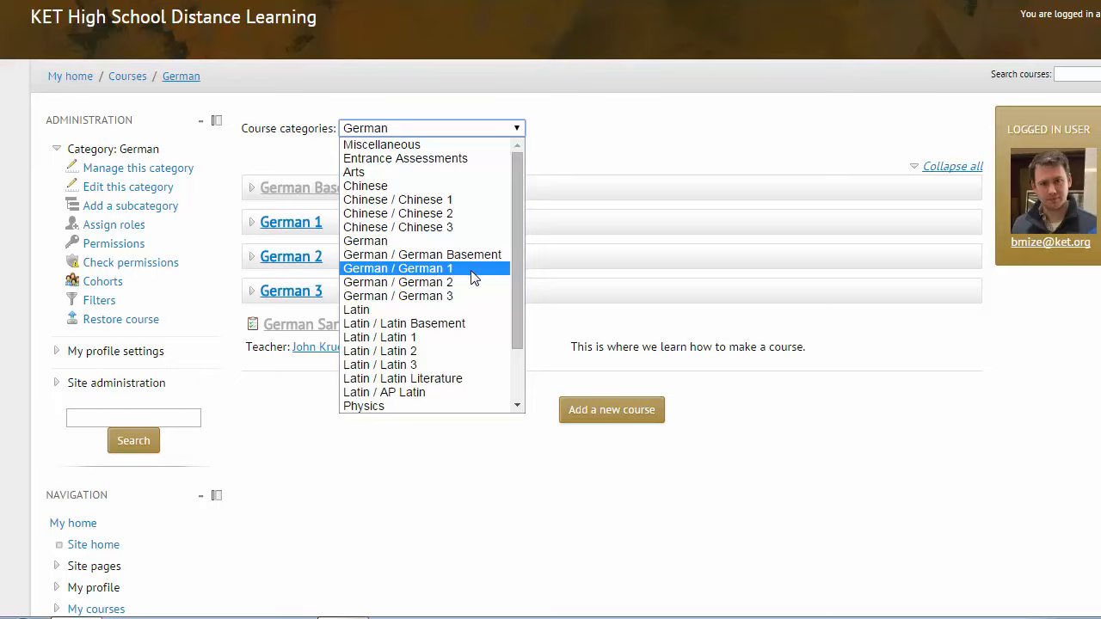
pyautogui.moveTo(518, 255); pyautogui.dragTo(508, 360)
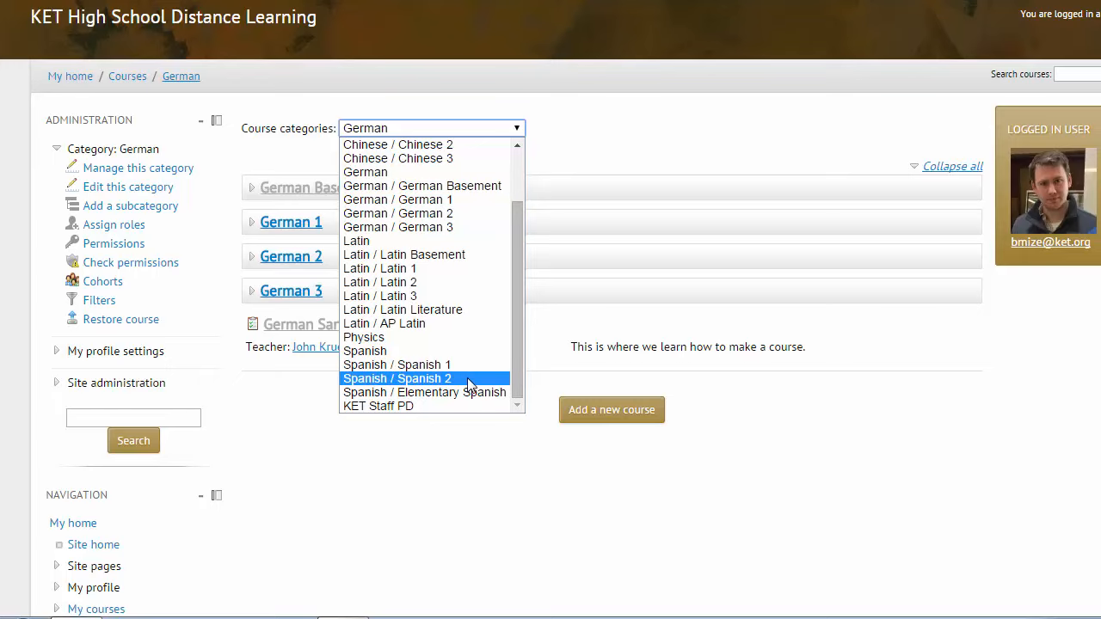
pyautogui.click(468, 379)
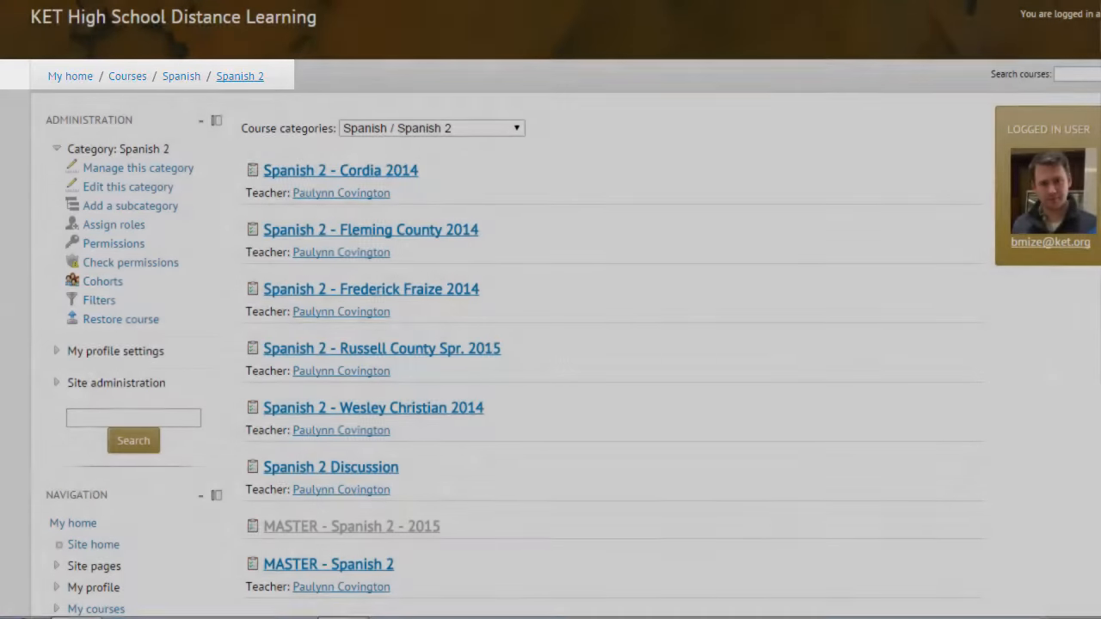
# Open the MASTER - Spanish 2 course and bring up its settings for editing.
pyautogui.scroll(-2, 651, 346)
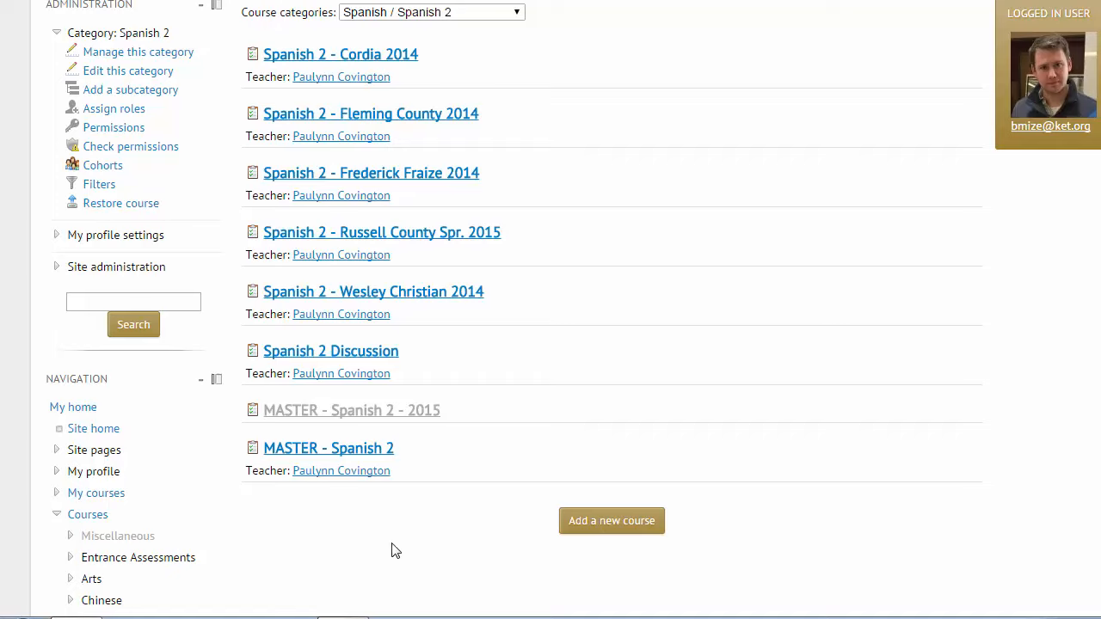
pyautogui.click(327, 449)
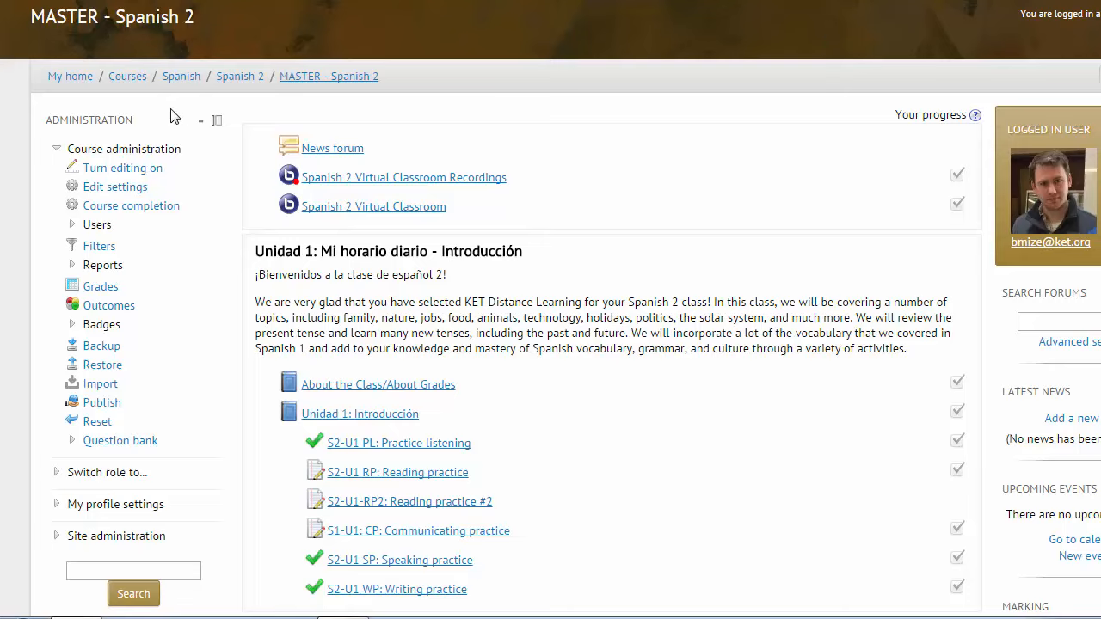
pyautogui.click(102, 189)
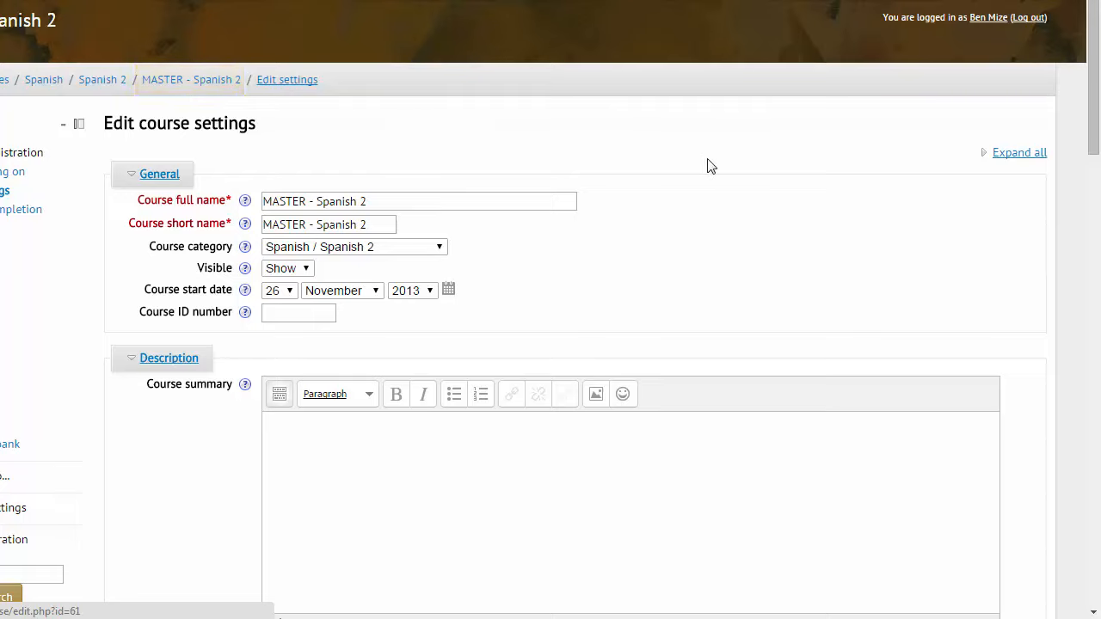
# Review the category options available for the MASTER - Spanish 2 course.
pyautogui.click(440, 247)
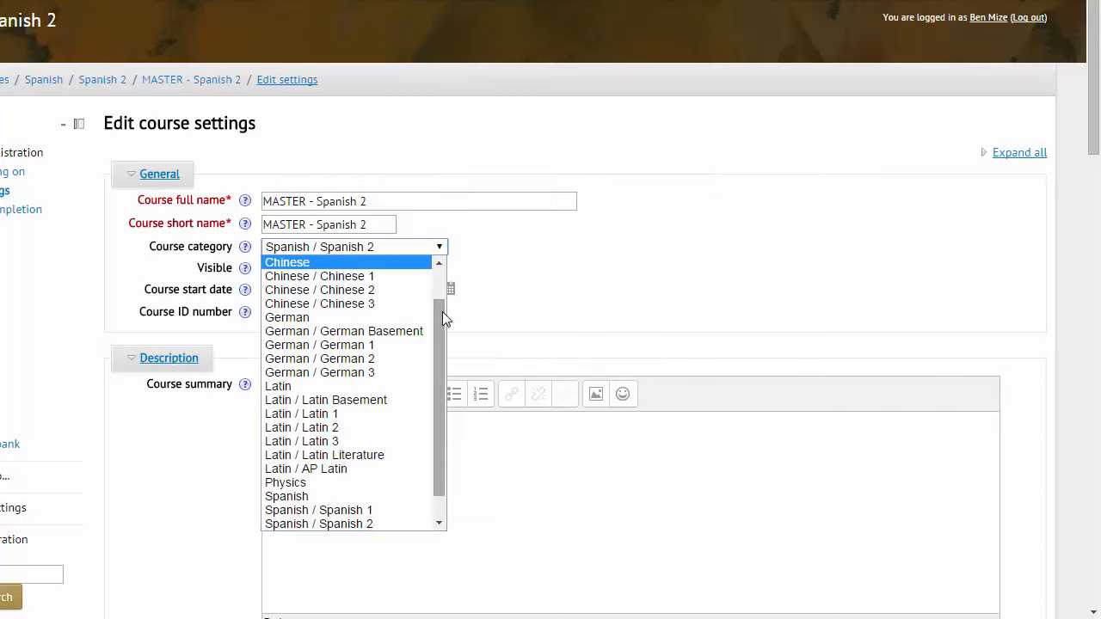
pyautogui.moveTo(442, 316); pyautogui.dragTo(450, 366)
pyautogui.click(632, 268)
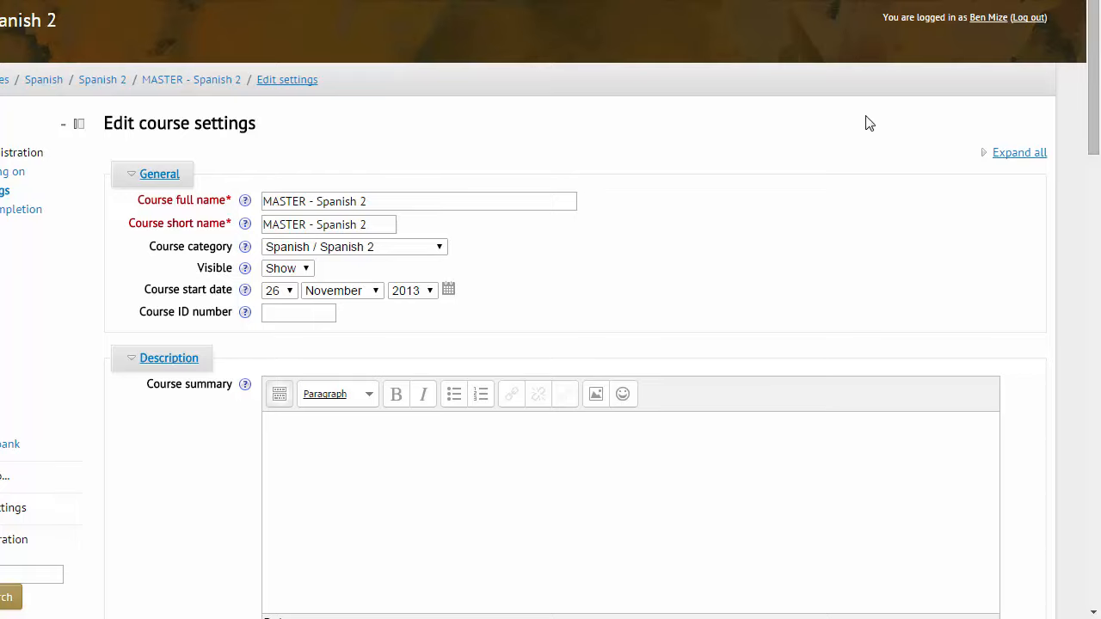
# Expand the Course format settings, review the available formats and choose Topics format.
pyautogui.scroll(-1, 581, 289)
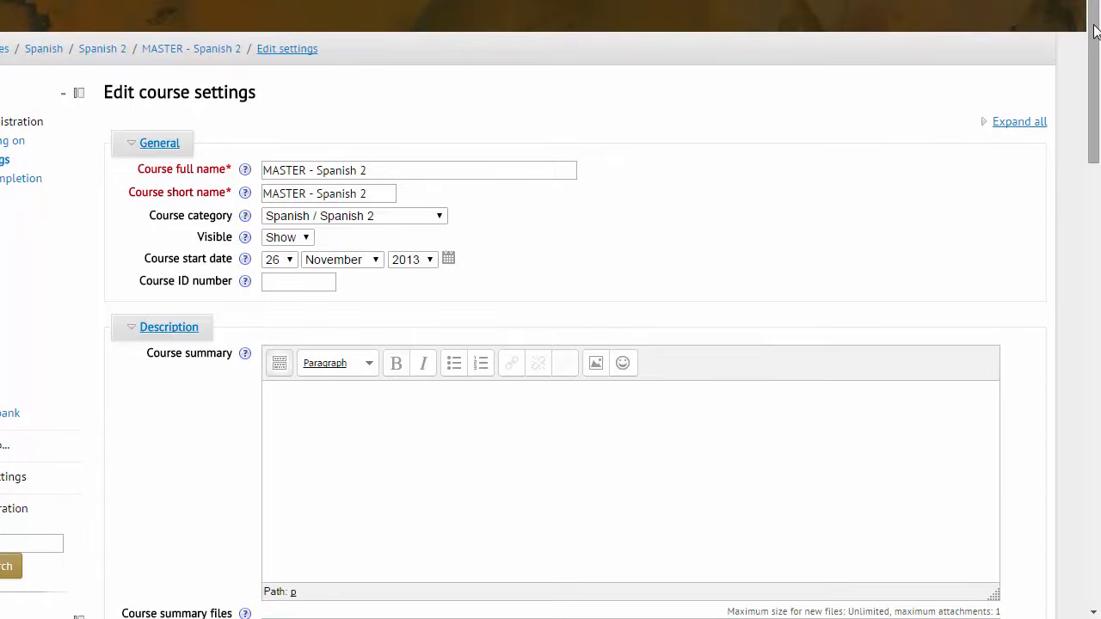
pyautogui.moveTo(1095, 31); pyautogui.dragTo(1093, 214)
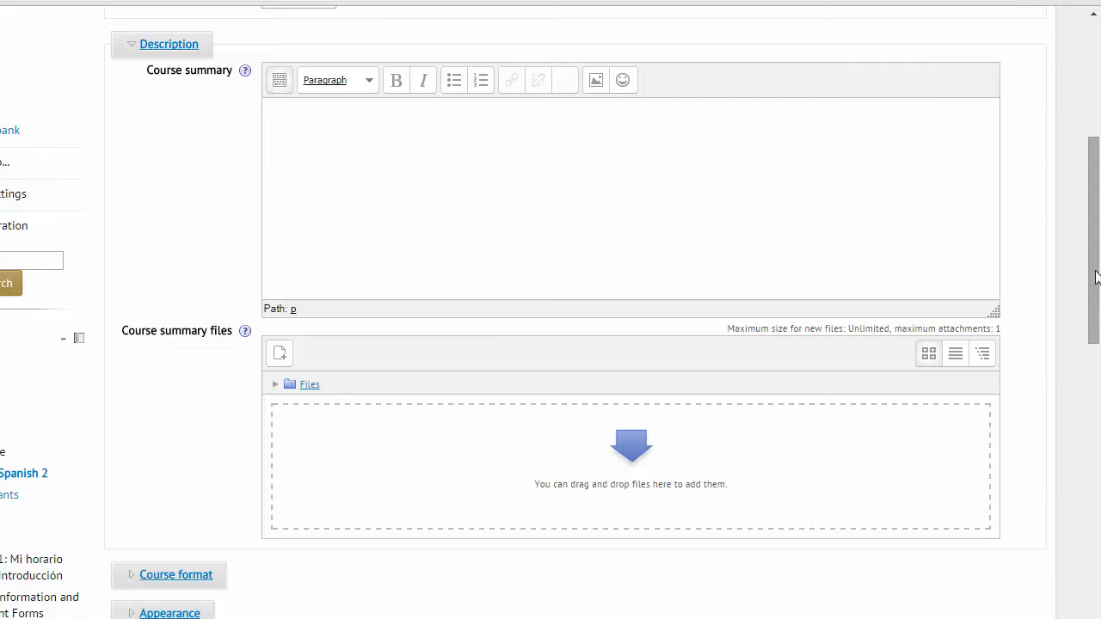
pyautogui.moveTo(1095, 273); pyautogui.dragTo(1097, 390)
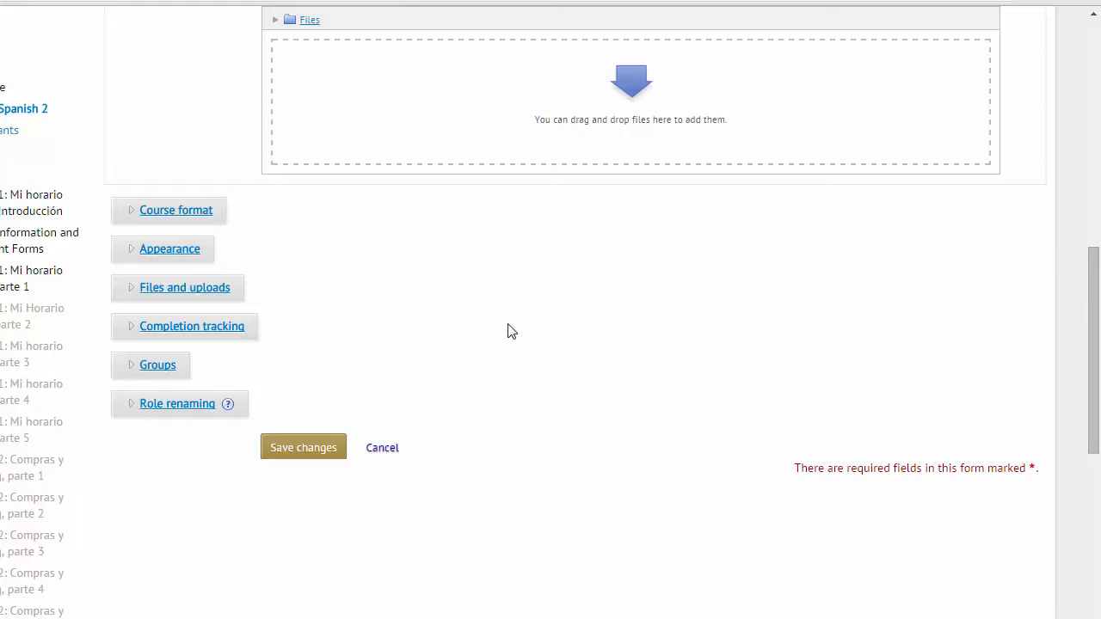
pyautogui.click(130, 218)
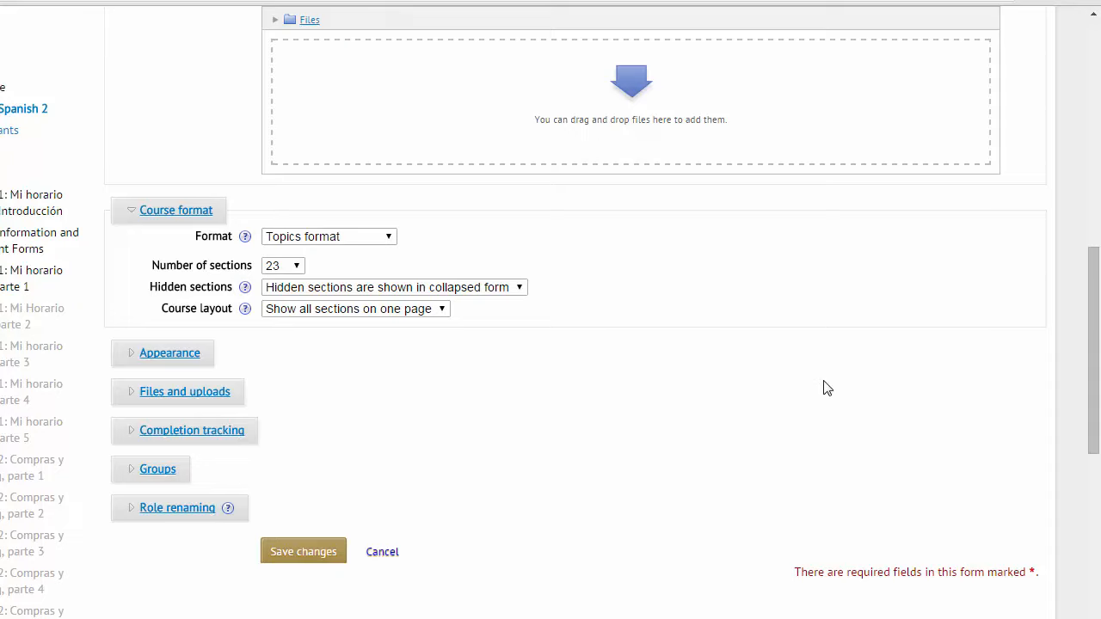
pyautogui.click(389, 236)
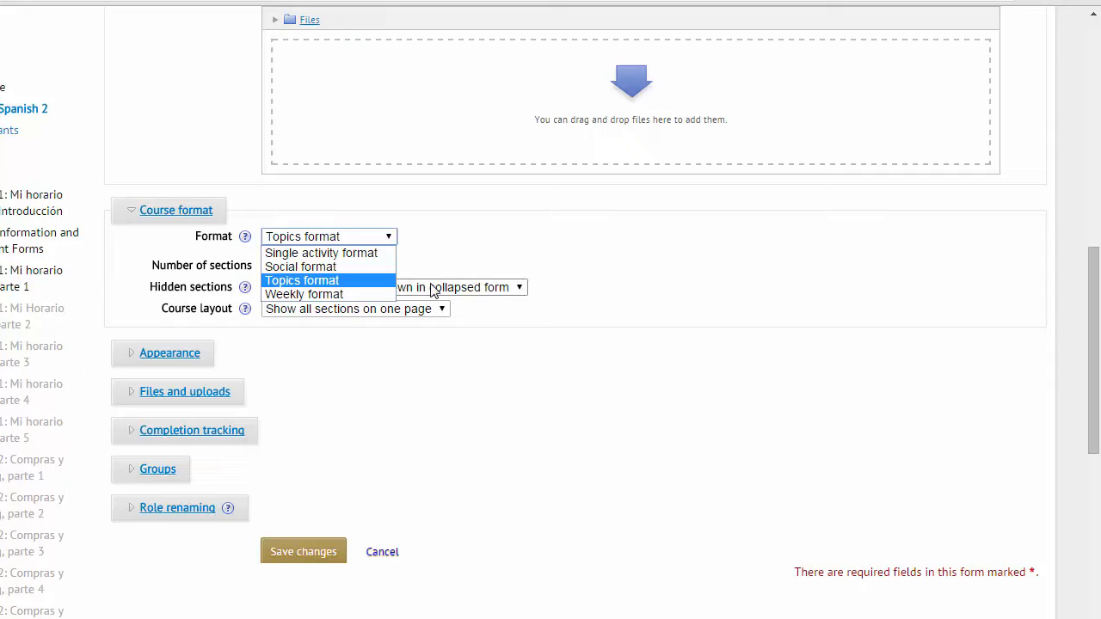
pyautogui.click(469, 244)
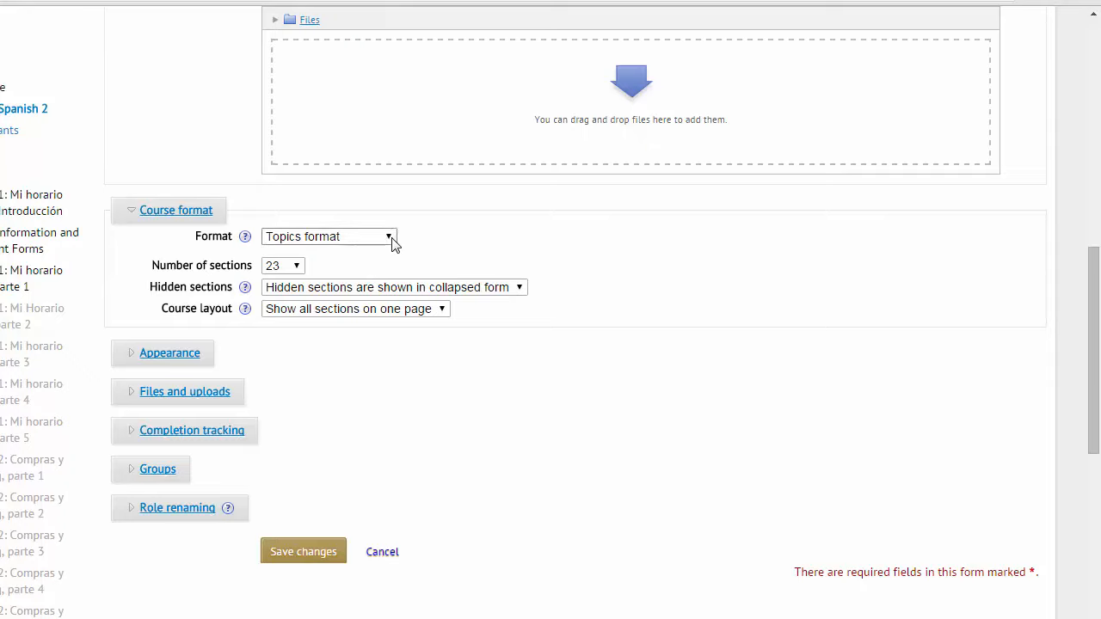
pyautogui.click(390, 237)
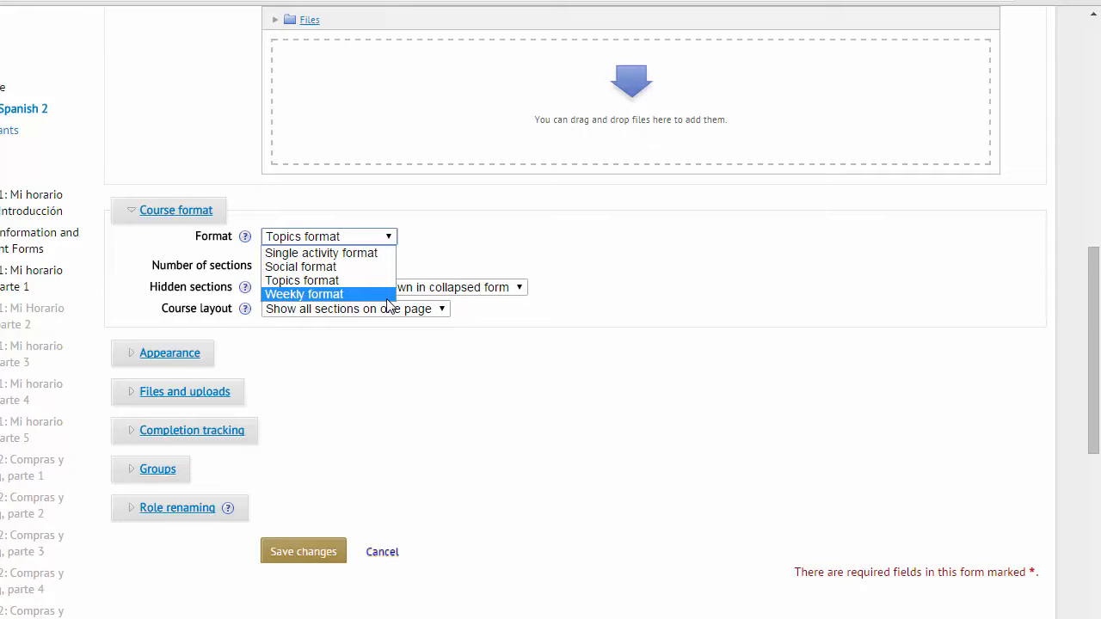
pyautogui.click(315, 281)
pyautogui.click(684, 251)
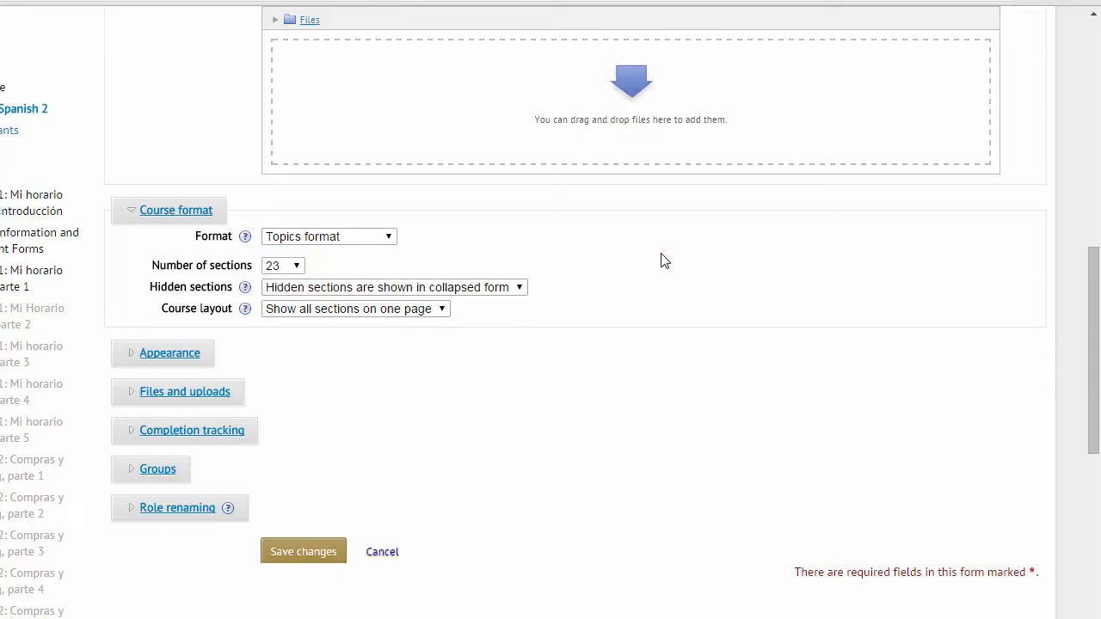
# Review the options for the number of sections and for how hidden sections are shown.
pyautogui.click(296, 267)
pyautogui.moveTo(297, 307); pyautogui.dragTo(302, 548)
pyautogui.click(531, 491)
pyautogui.scroll(-1, 567, 349)
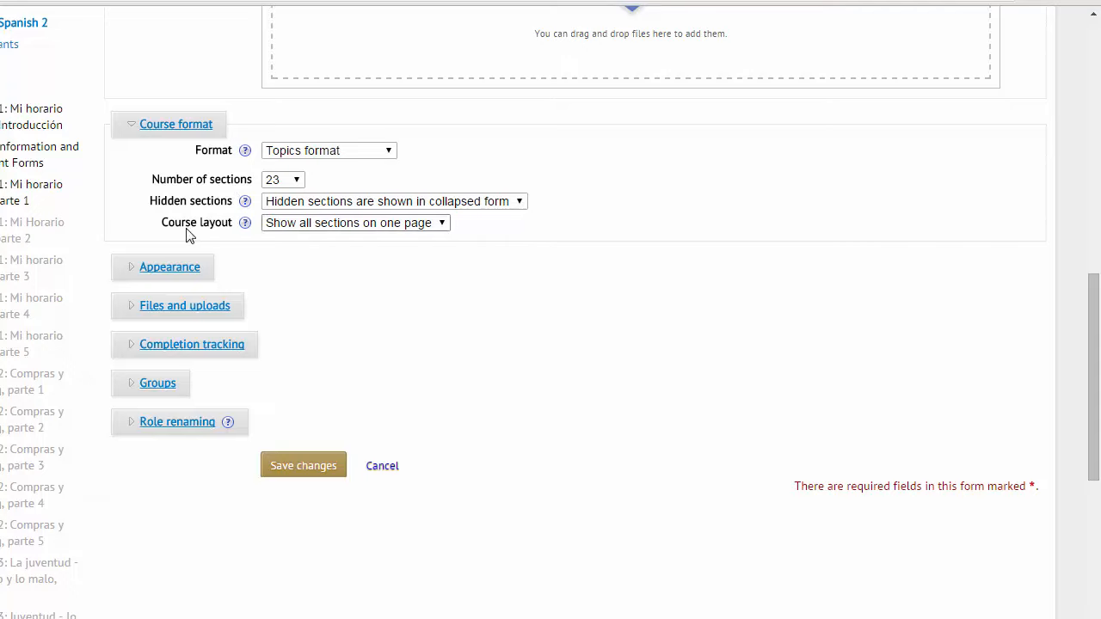
pyautogui.click(485, 203)
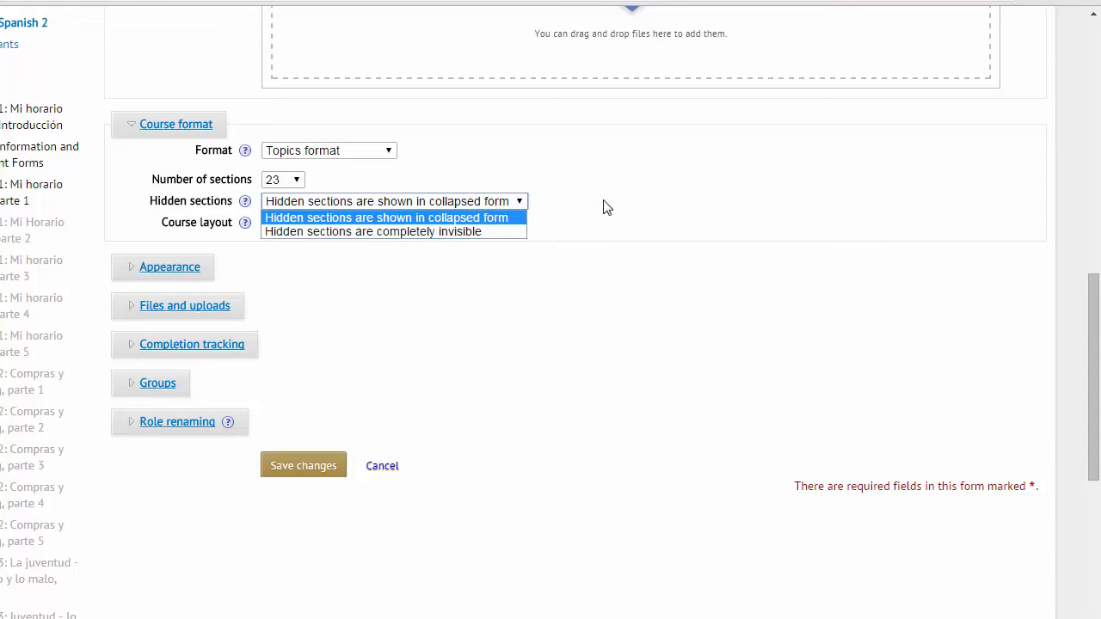
pyautogui.click(605, 206)
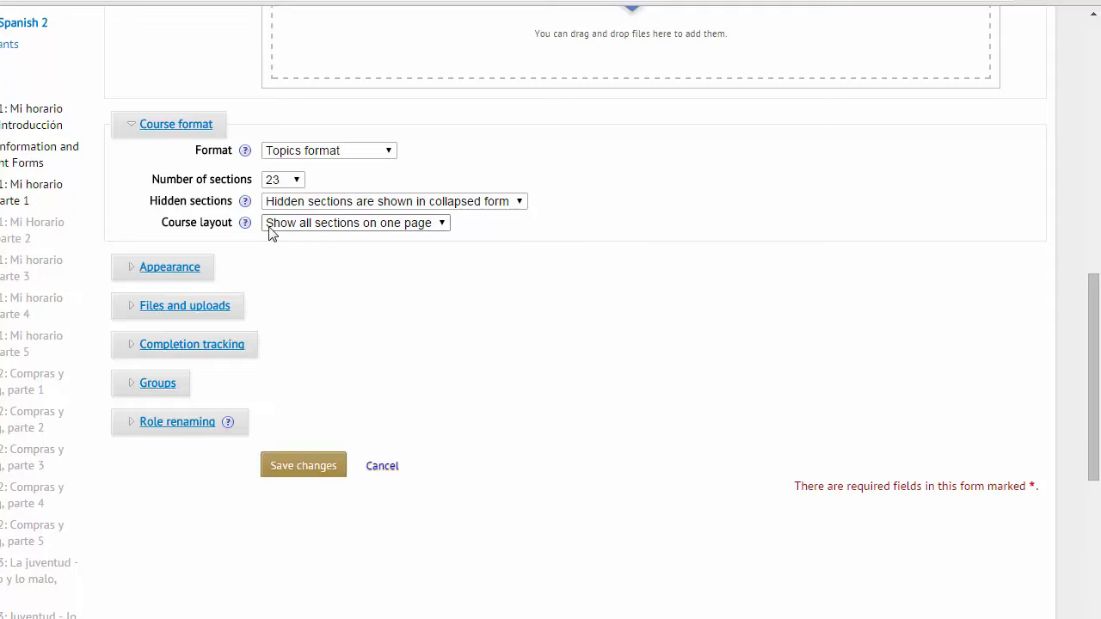
# Set the course layout to show one section per page.
pyautogui.click(439, 231)
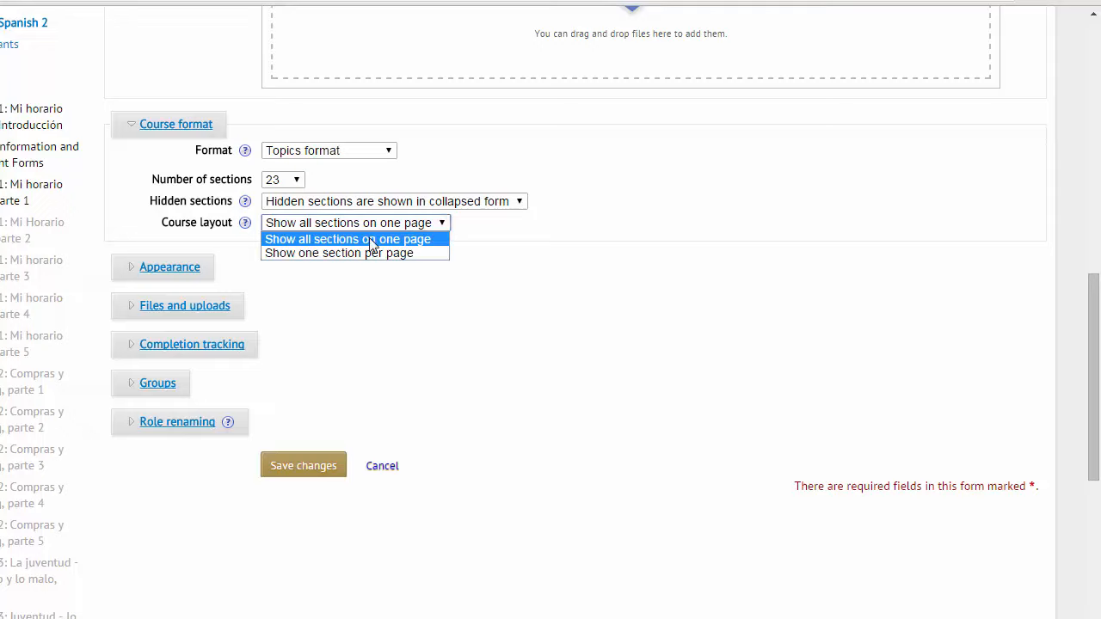
pyautogui.click(312, 253)
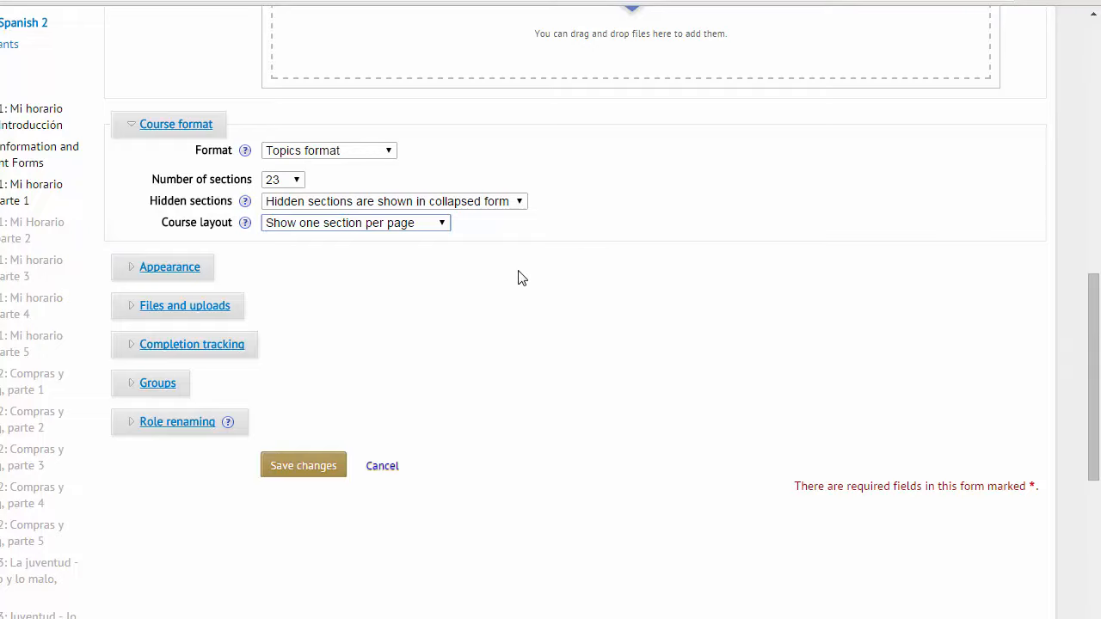
# Expand the Appearance, Files and uploads, Completion tracking and Groups sections and review their settings.
pyautogui.click(130, 268)
pyautogui.scroll(-2, 592, 344)
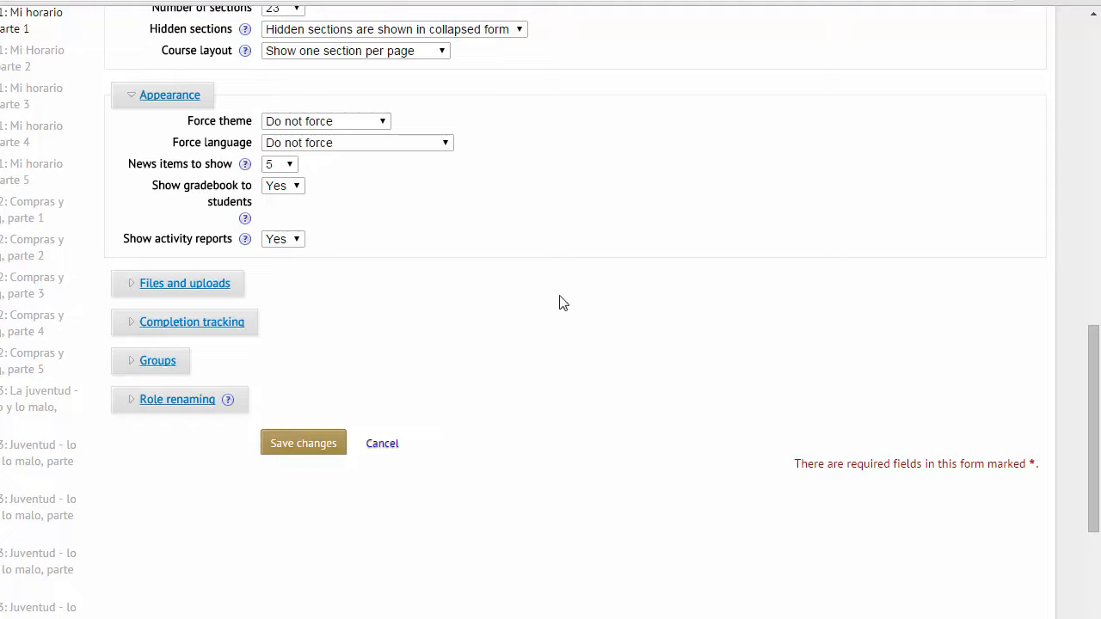
pyautogui.click(131, 285)
pyautogui.scroll(-1, 319, 300)
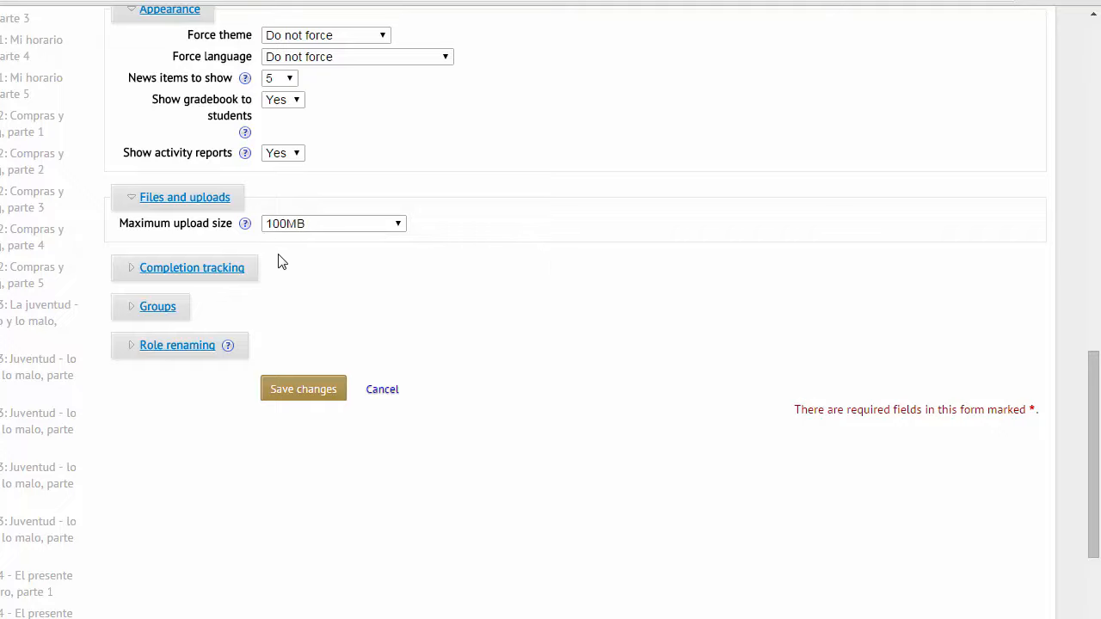
pyautogui.click(219, 270)
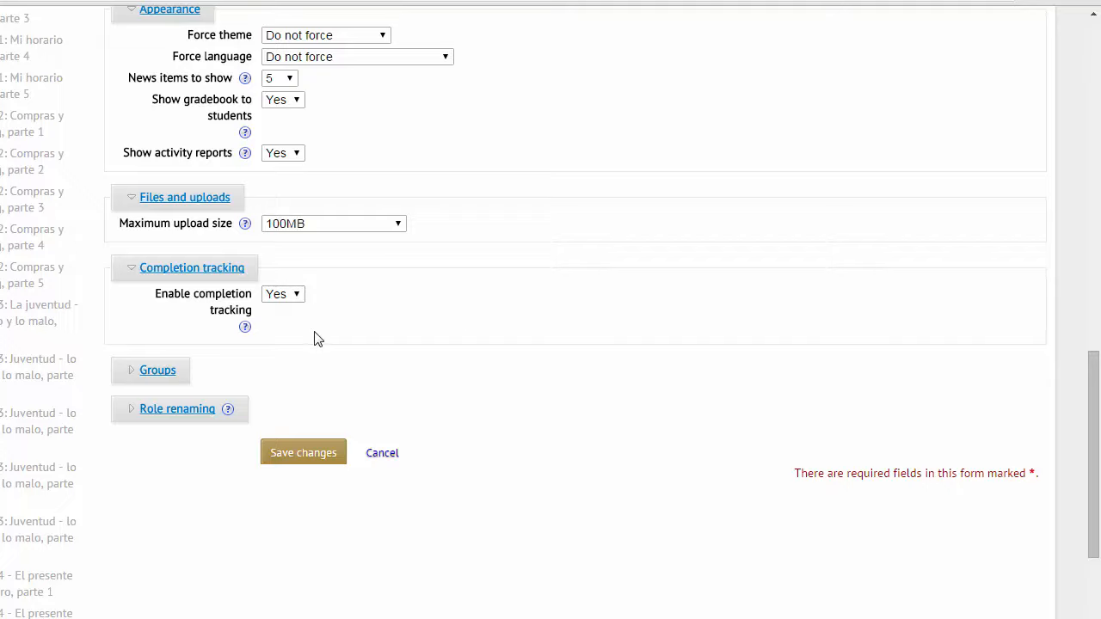
pyautogui.click(159, 372)
pyautogui.scroll(-2, 607, 361)
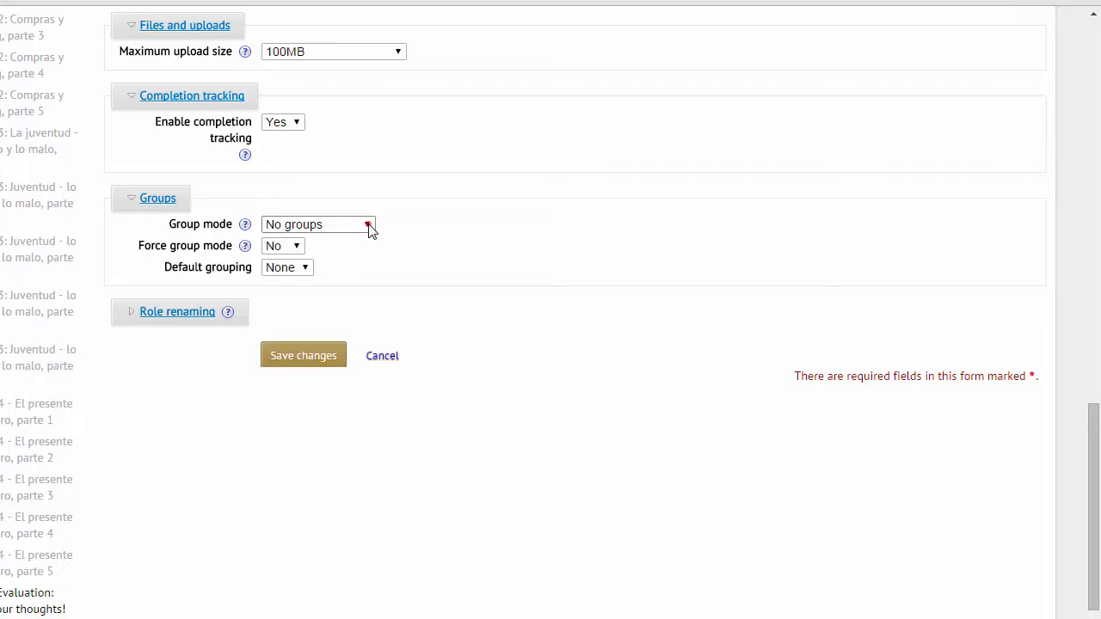
# Review the available group mode options, then expand the Role renaming section and look through its role name fields.
pyautogui.click(369, 225)
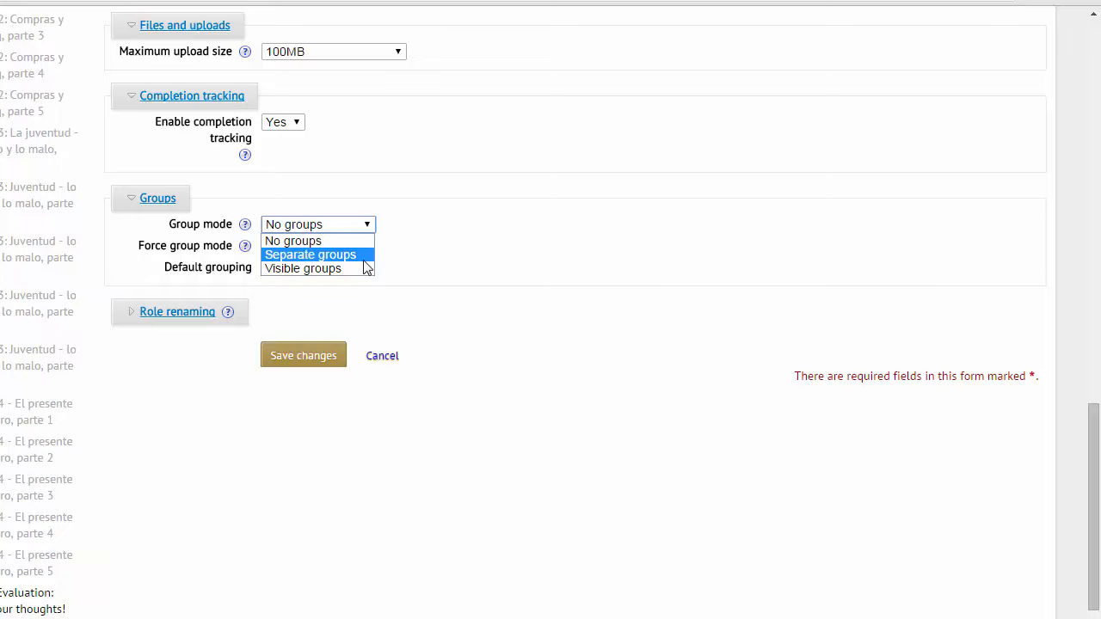
pyautogui.click(554, 251)
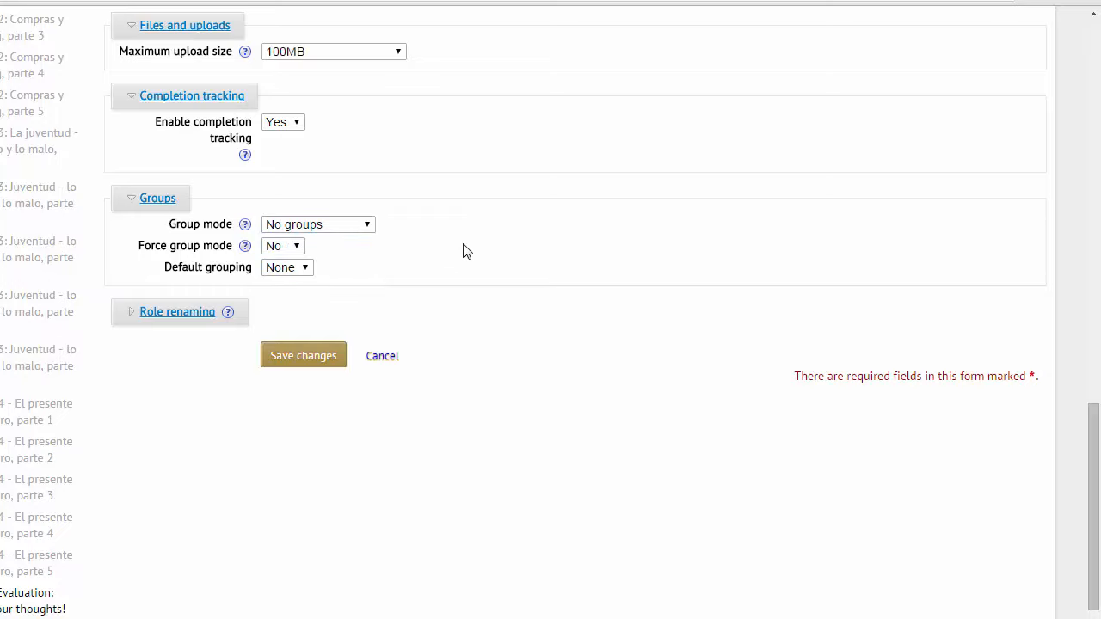
pyautogui.scroll(-1, 468, 257)
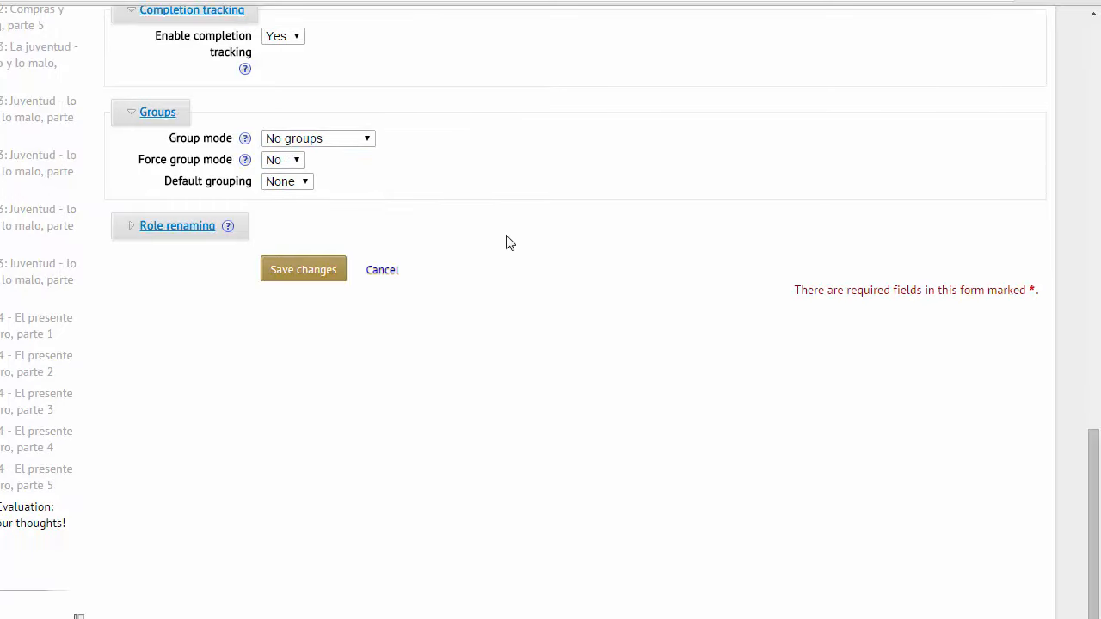
pyautogui.click(131, 228)
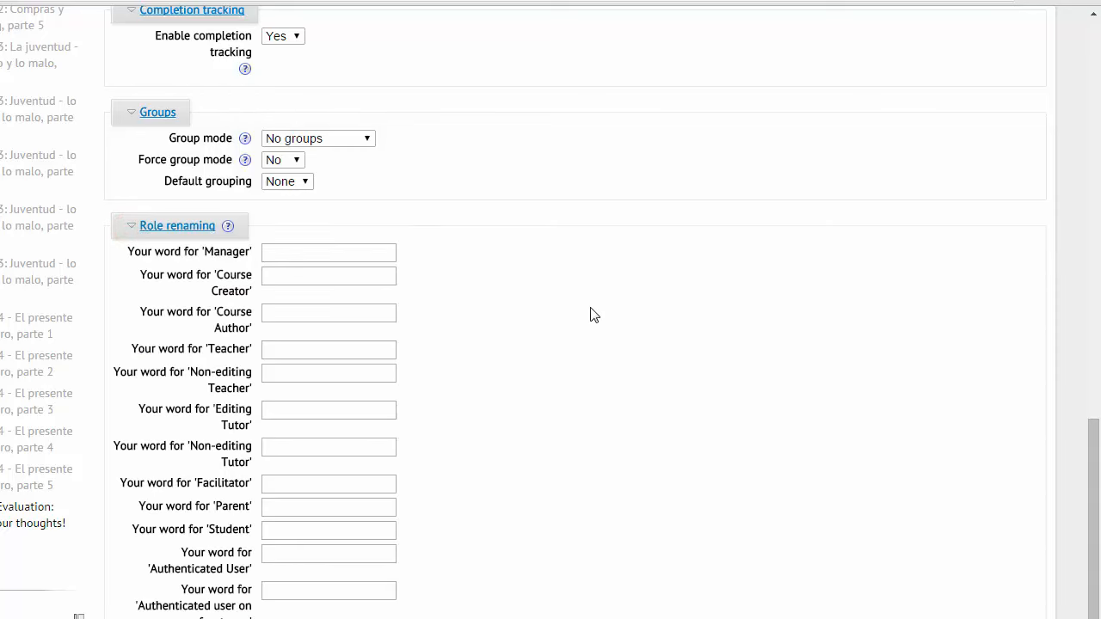
pyautogui.scroll(-2, 593, 315)
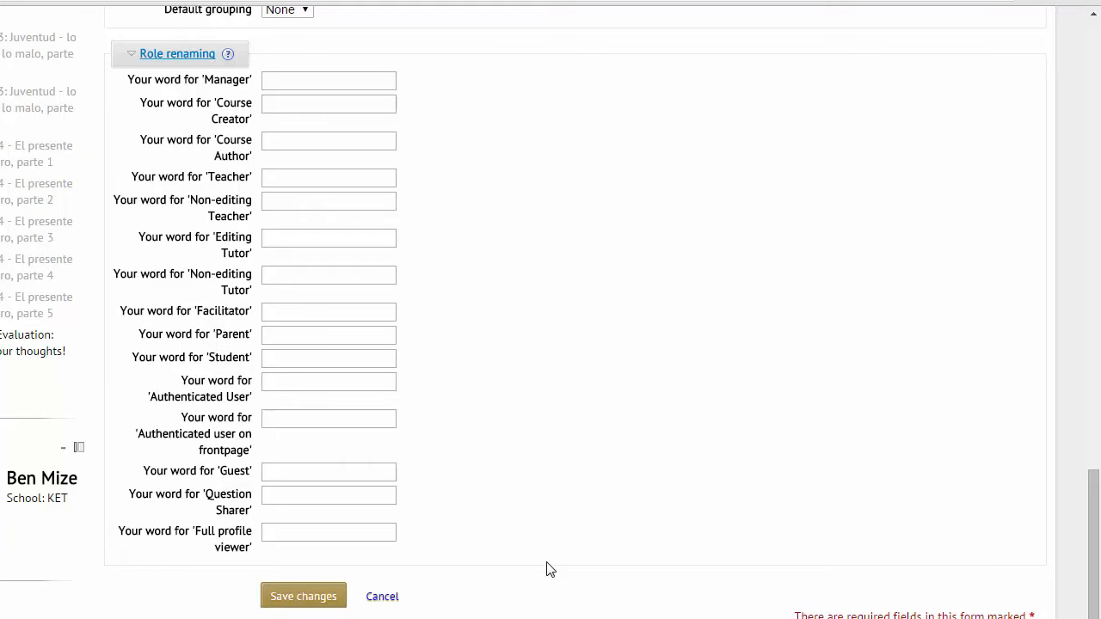
# Recheck the course settings from the General section through Course format and down to Groups and Role renaming.
pyautogui.moveTo(1095, 558); pyautogui.dragTo(1064, 128)
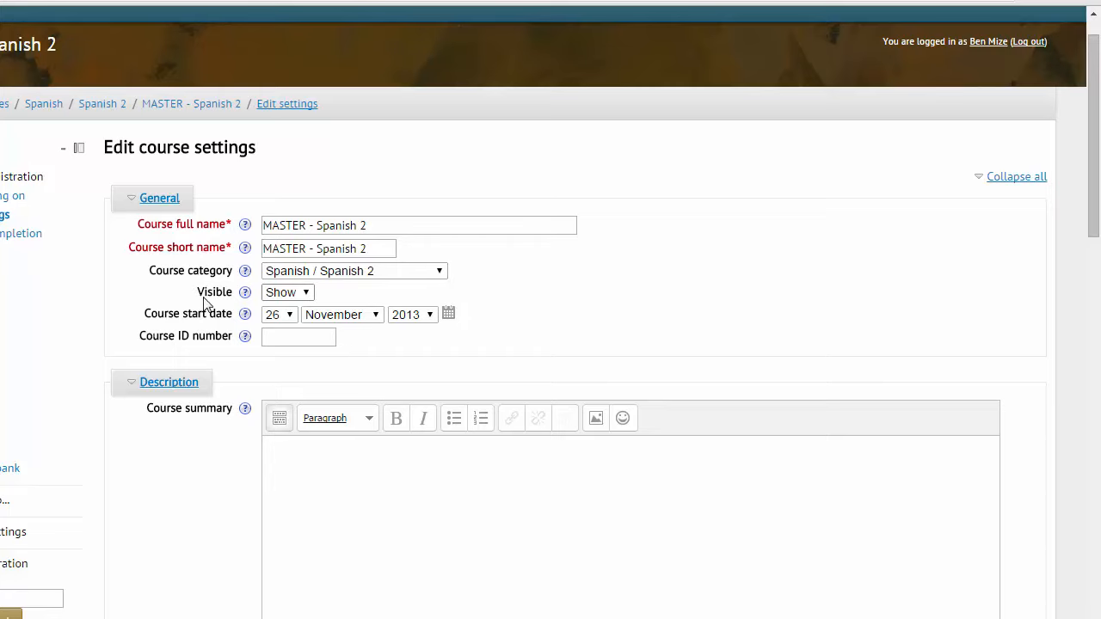
pyautogui.moveTo(1096, 101); pyautogui.dragTo(1099, 411)
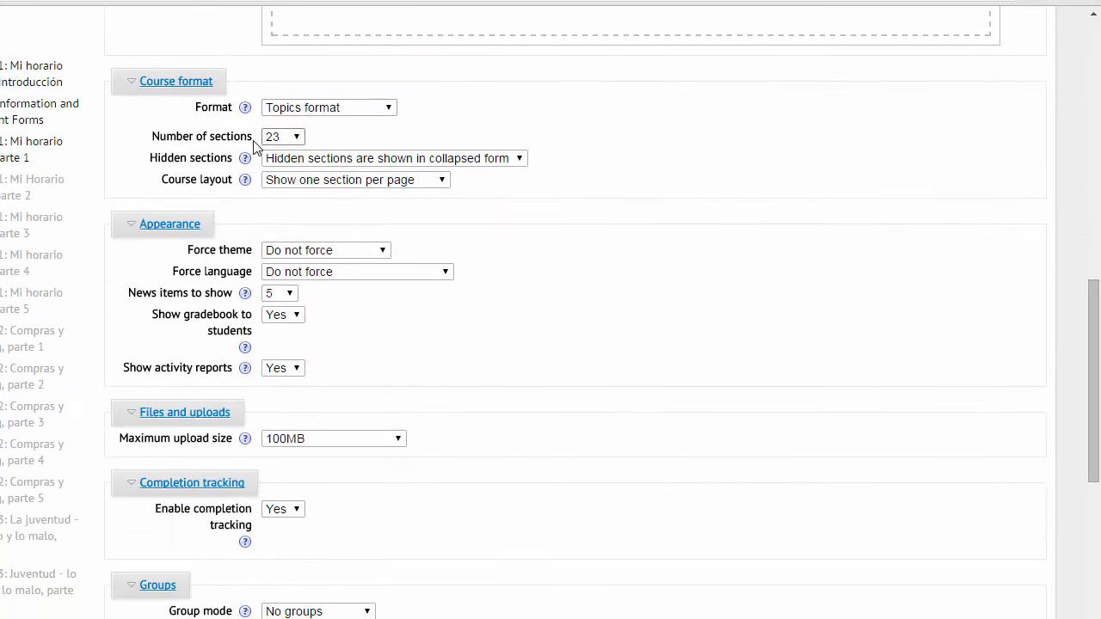
pyautogui.moveTo(1096, 310); pyautogui.dragTo(1096, 406)
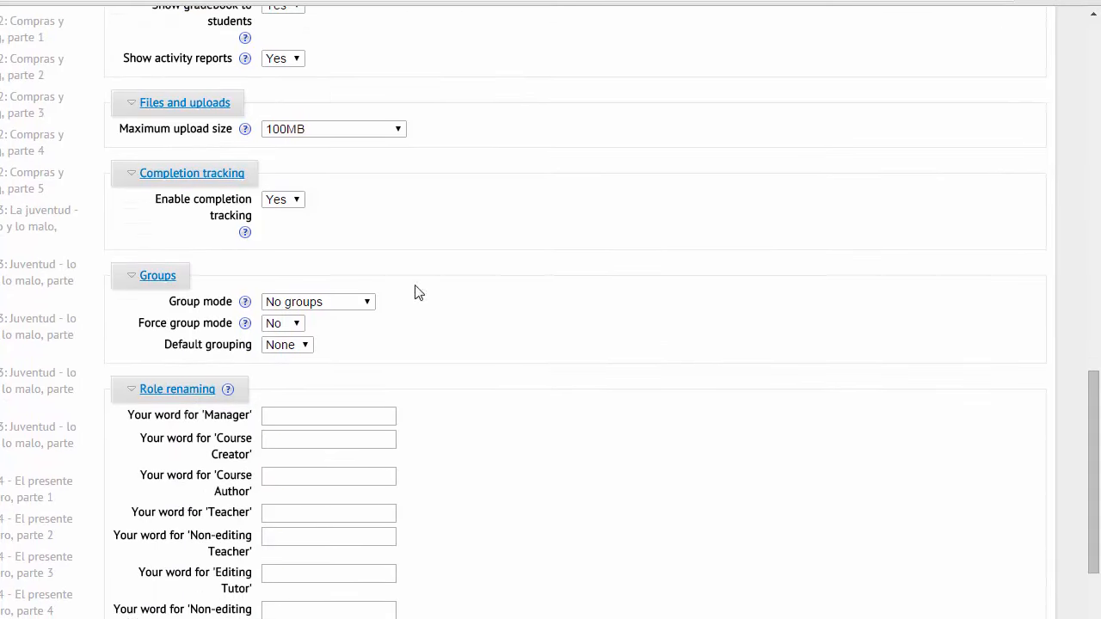